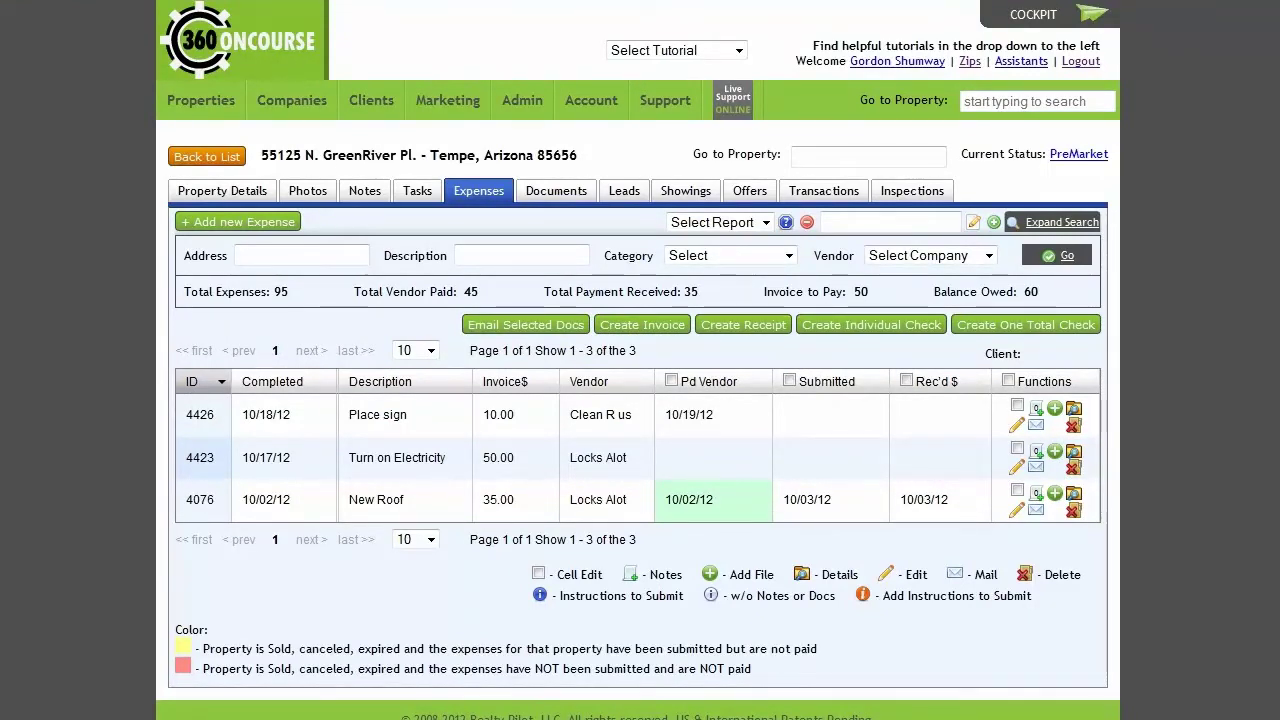
Step: Open the Add New Expense form to review its fields and leave it without entering any details
click(232, 224)
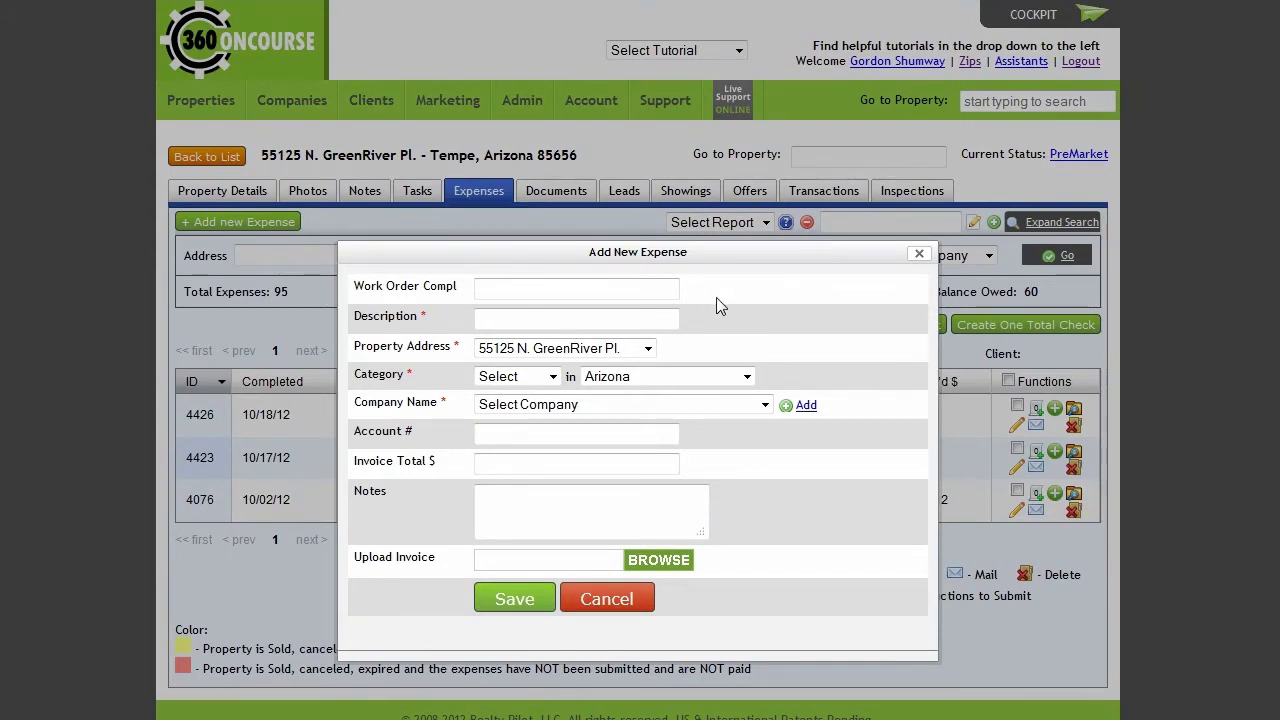
click(502, 603)
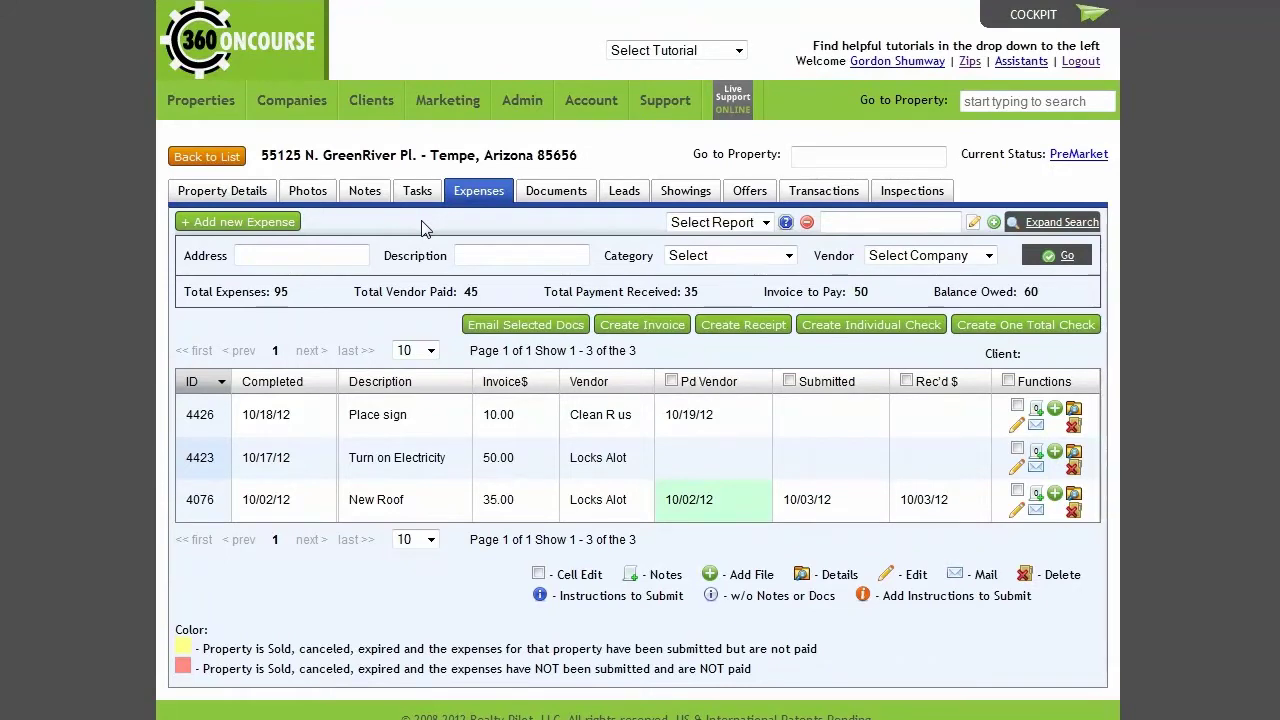
Step: Enable cell editing for the Place sign expense and save its Pd Vendor date as 10/19/2012
click(1017, 406)
click(730, 414)
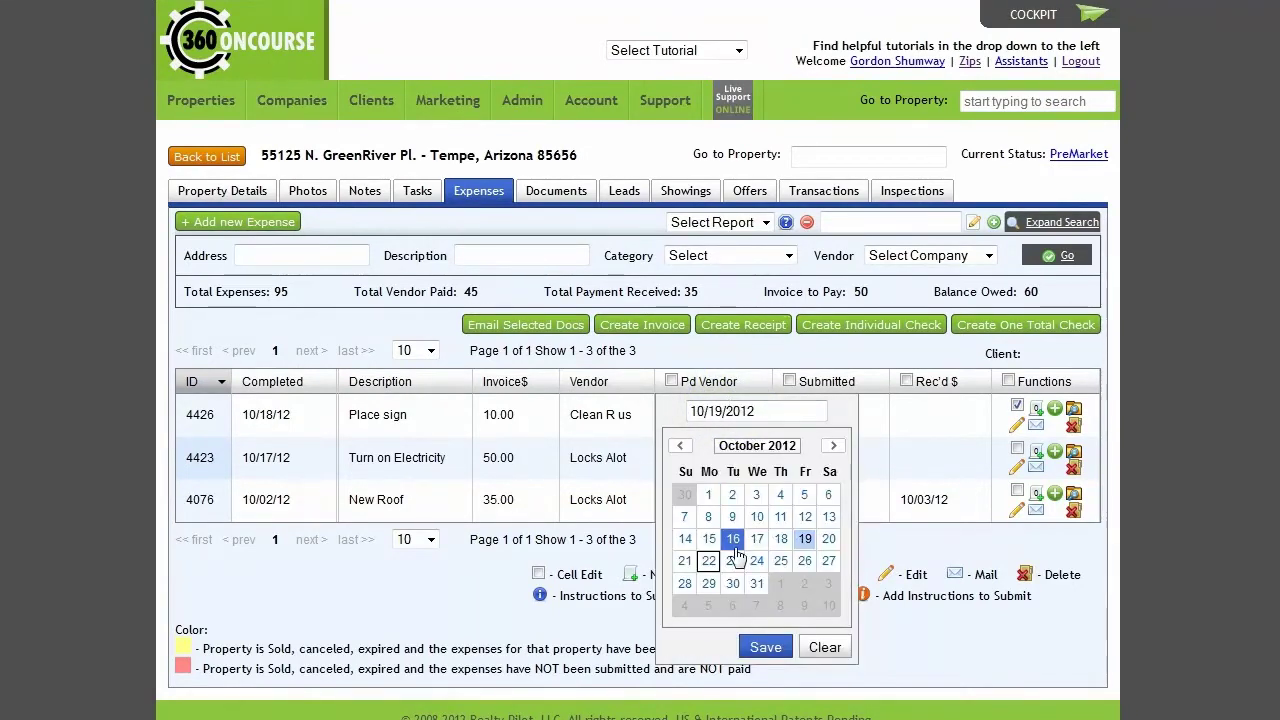
click(765, 647)
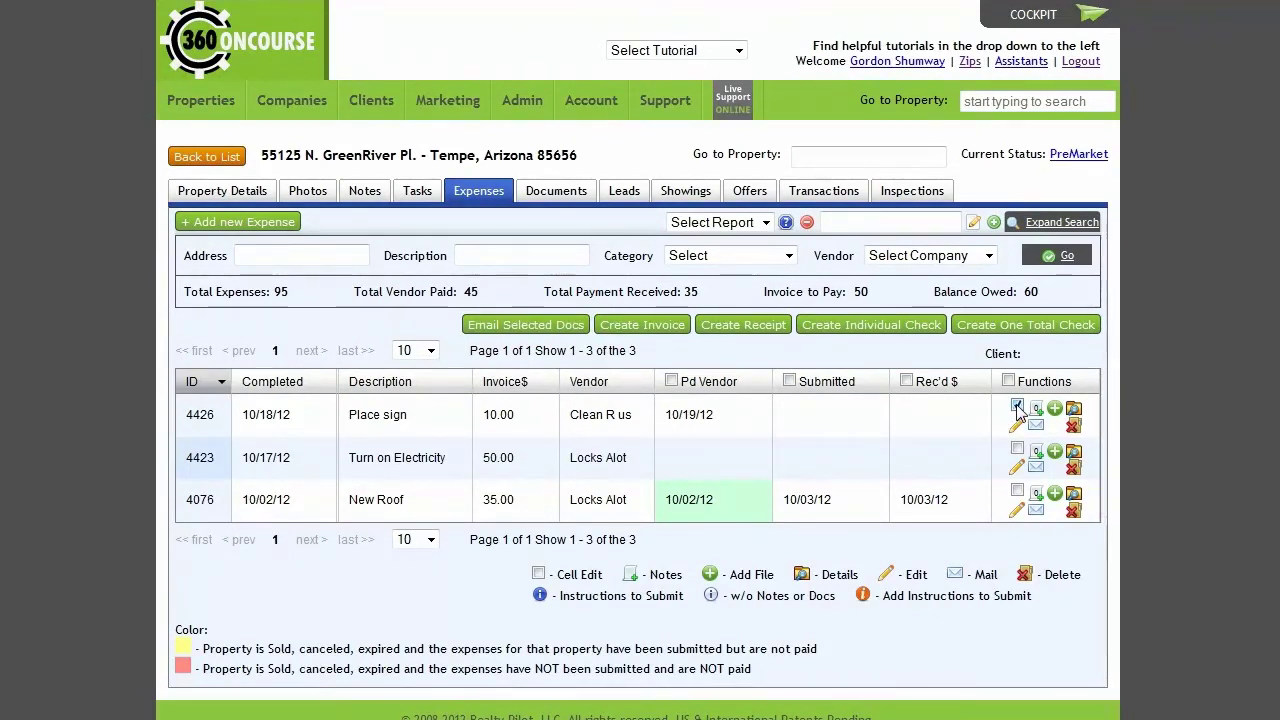
Step: Create an invoice for the Place sign expense, payable to Clean R us, with invoice number 2 and date 10/19/2012
click(641, 325)
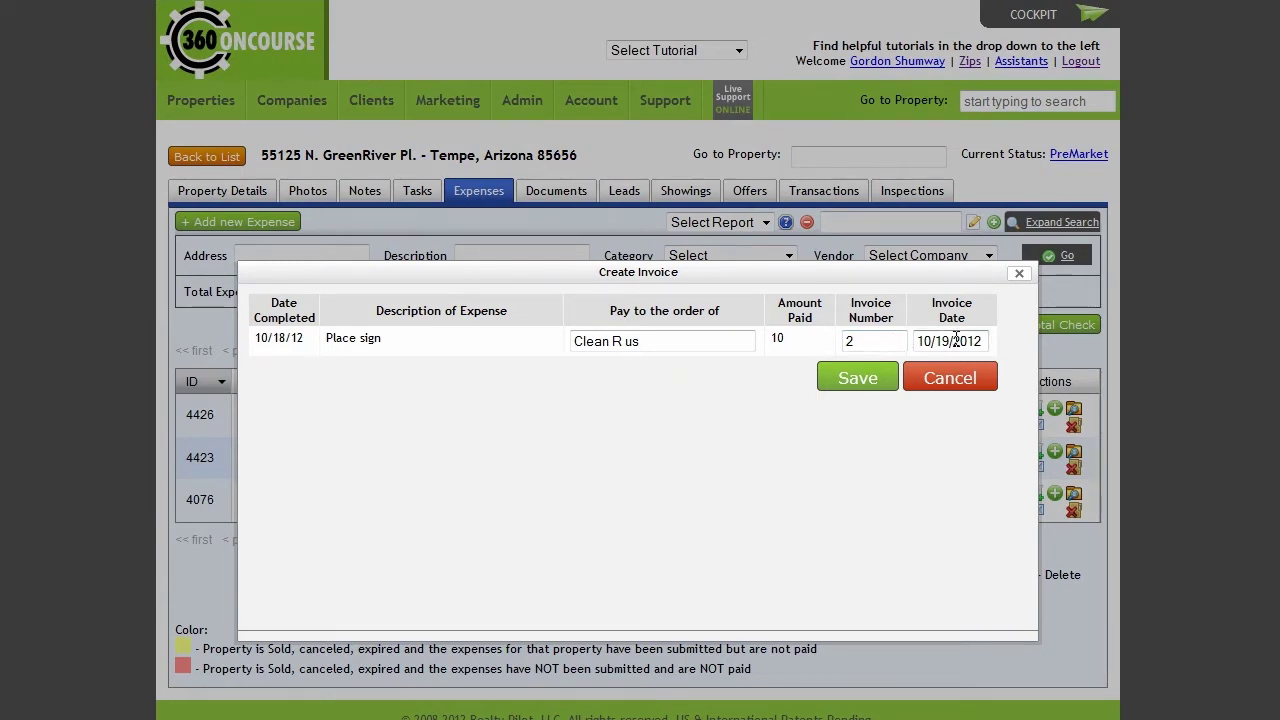
click(863, 385)
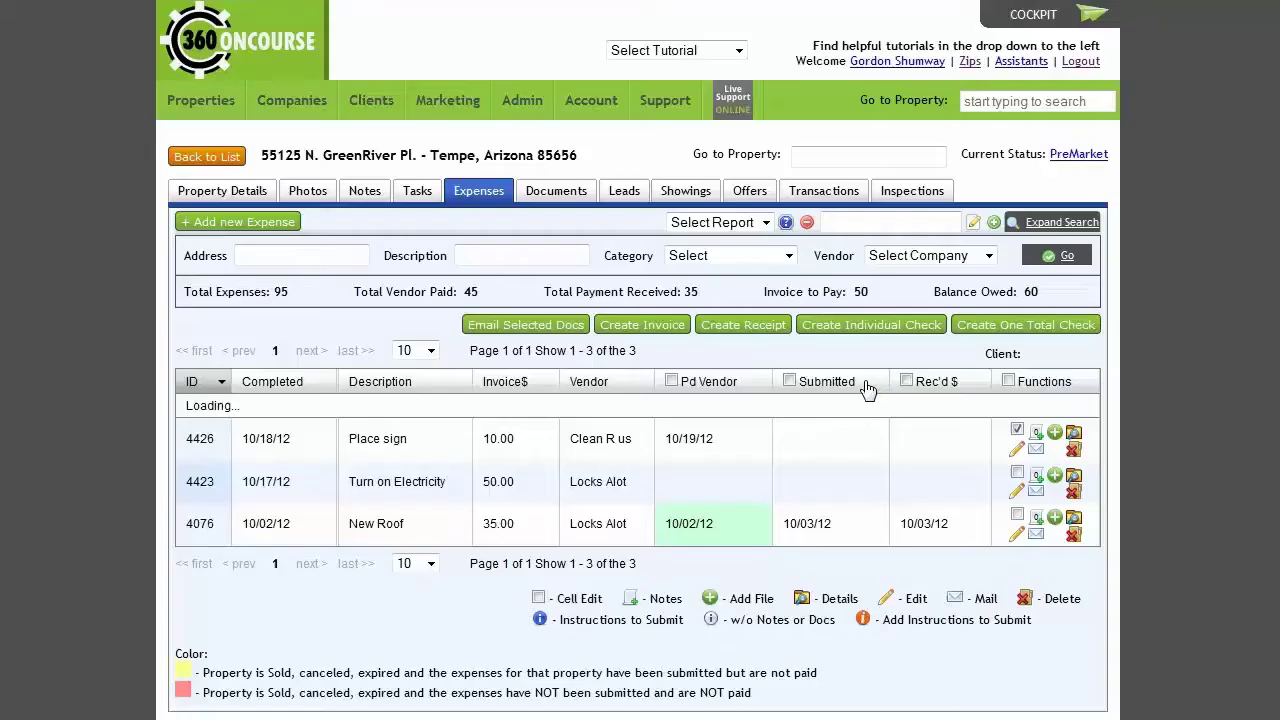
click(731, 412)
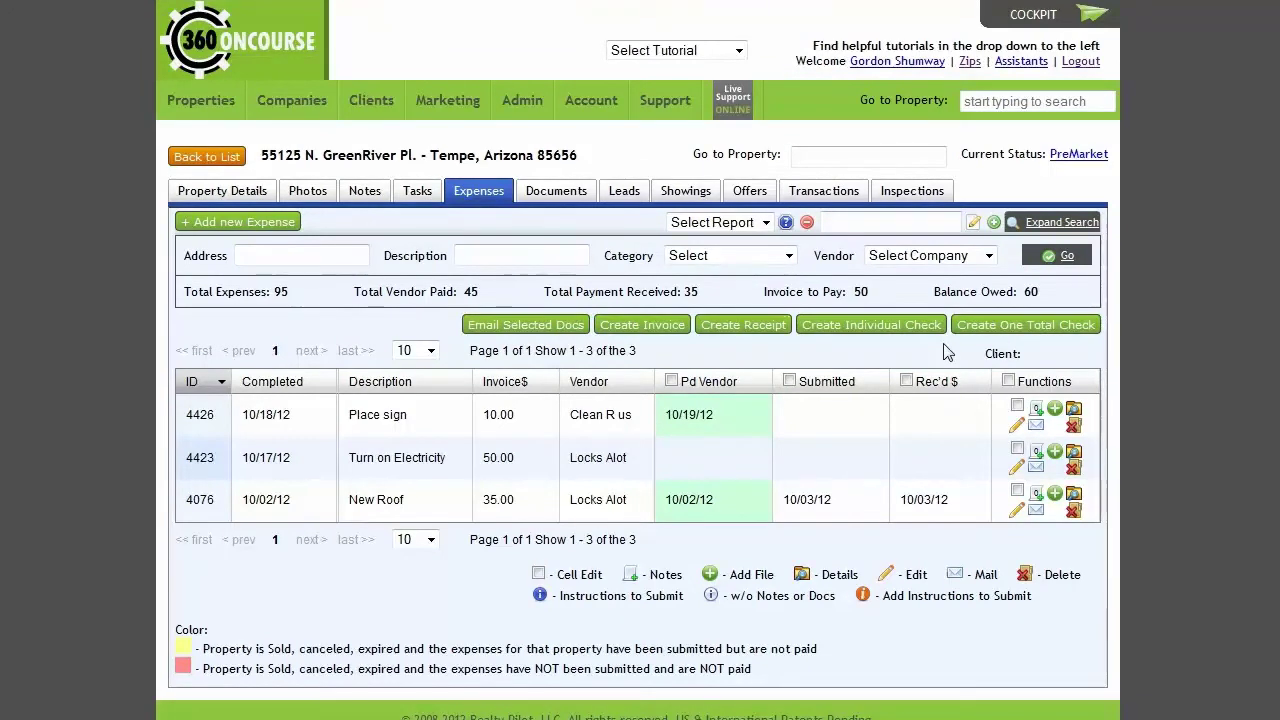
Step: Create an individual check for the Place sign expense to Clean R us, with check number 2 and date 10/19/2012
click(1017, 405)
click(886, 330)
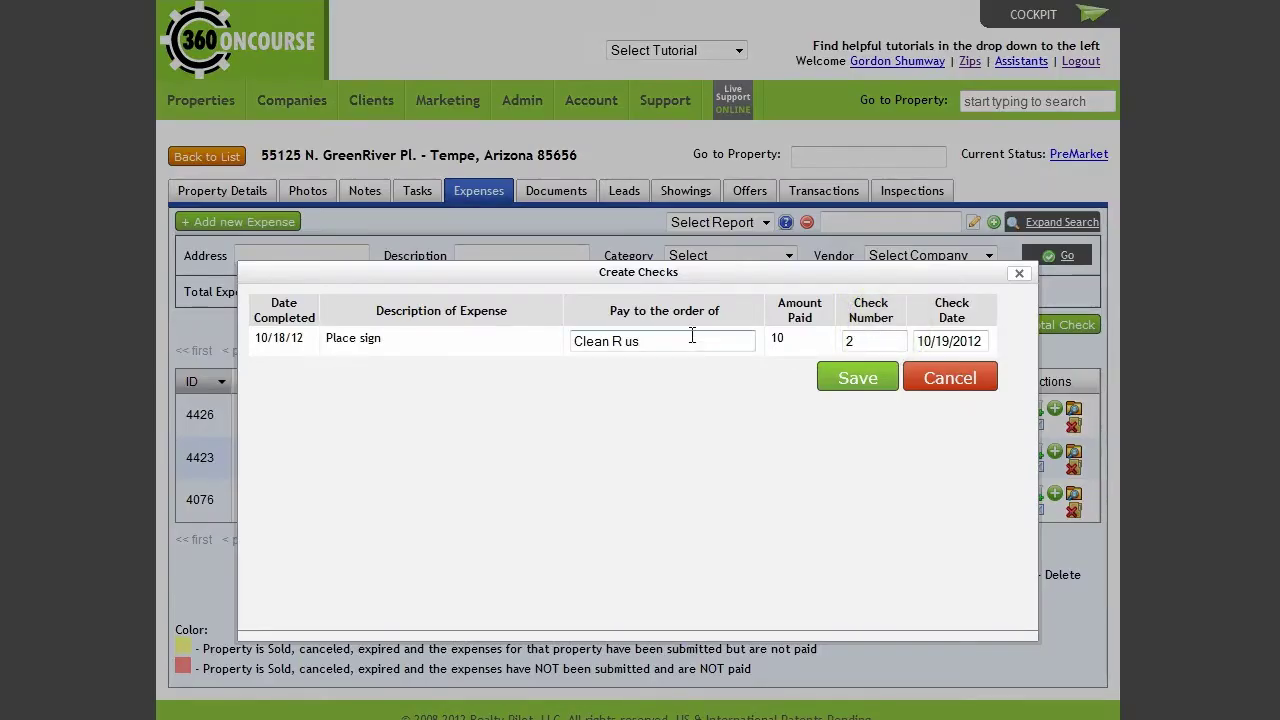
click(862, 381)
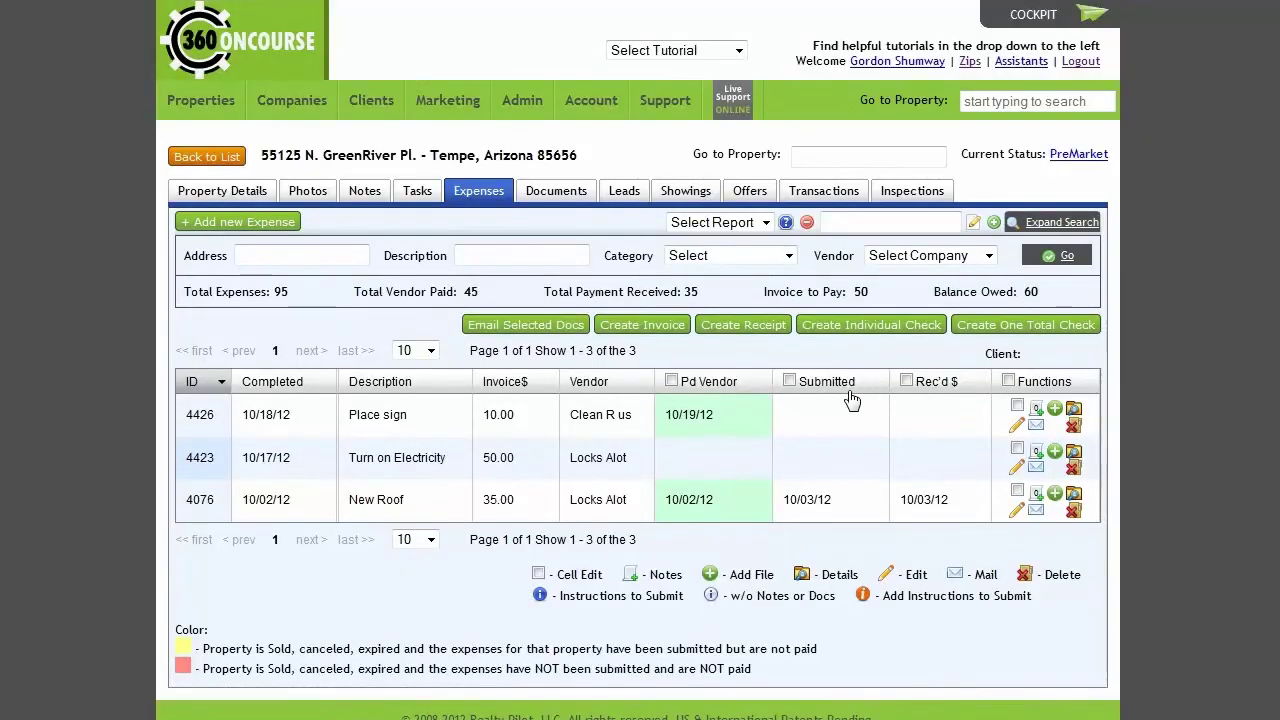
Step: Create one total check to Locks Alot covering the Turn on Electricity and New Roof expenses, numbered 3 and dated 10/02/2012
click(1017, 405)
click(1017, 448)
click(1017, 494)
click(994, 328)
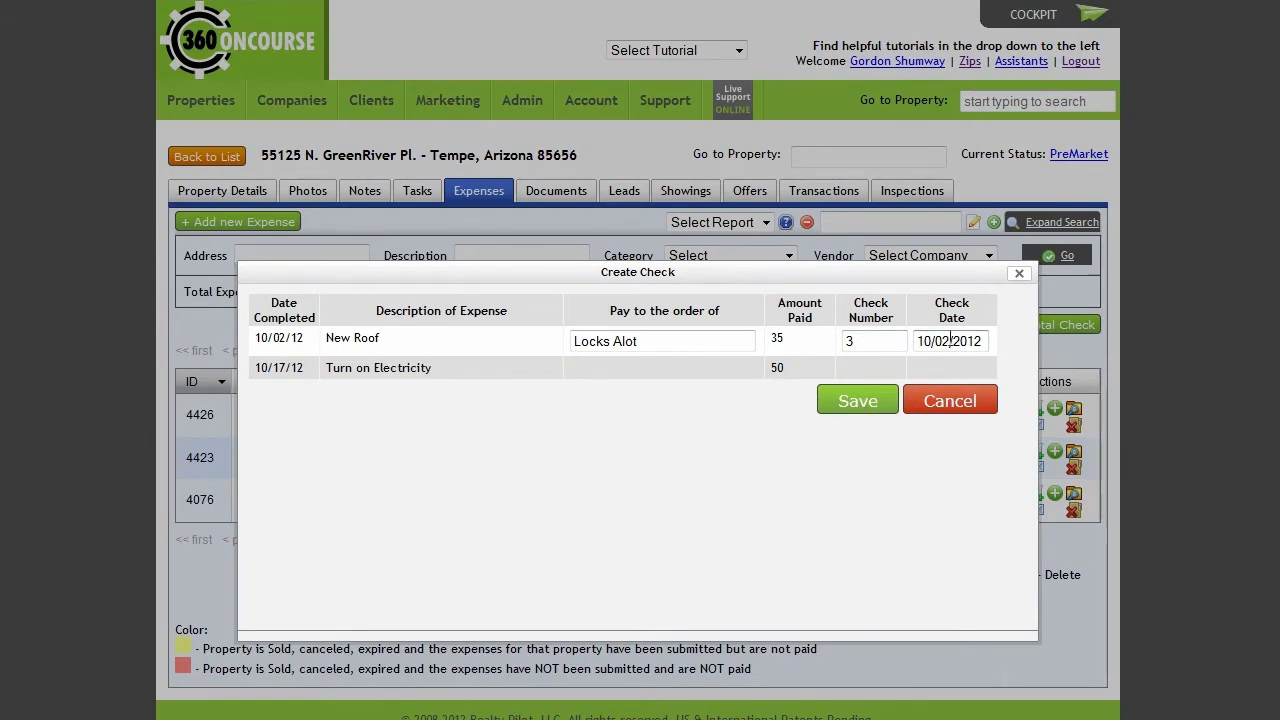
click(857, 400)
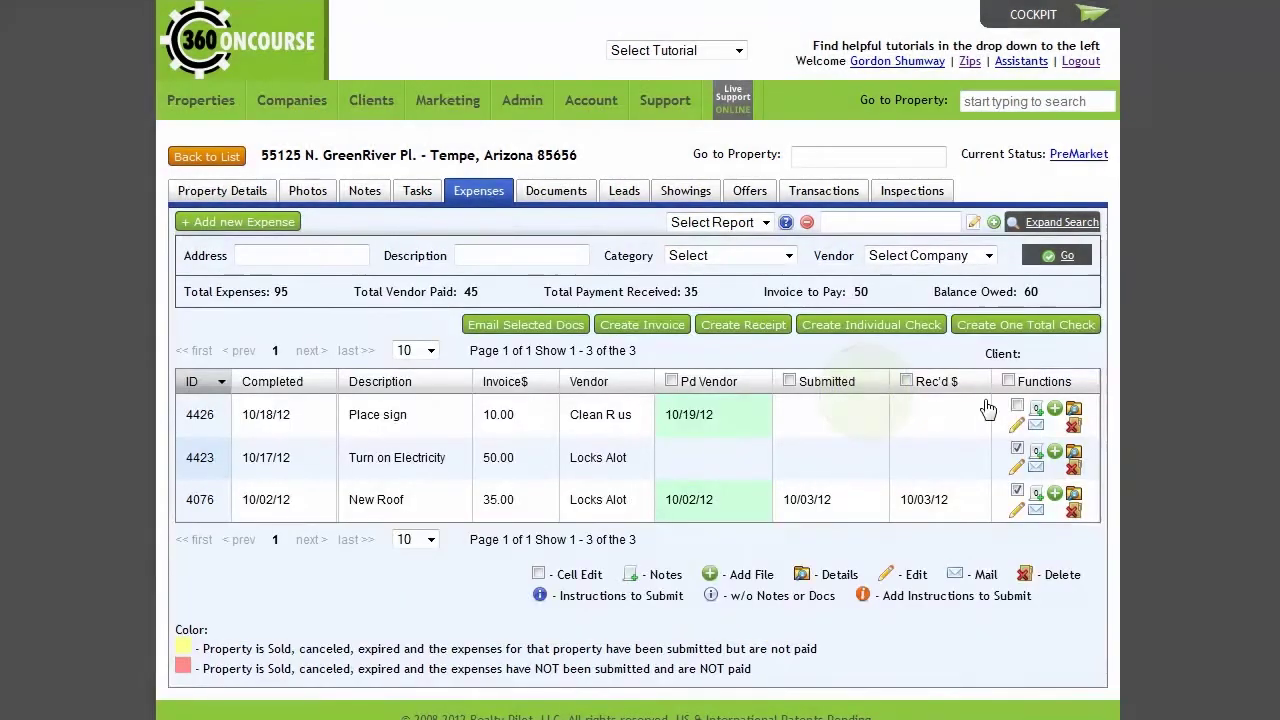
click(1017, 490)
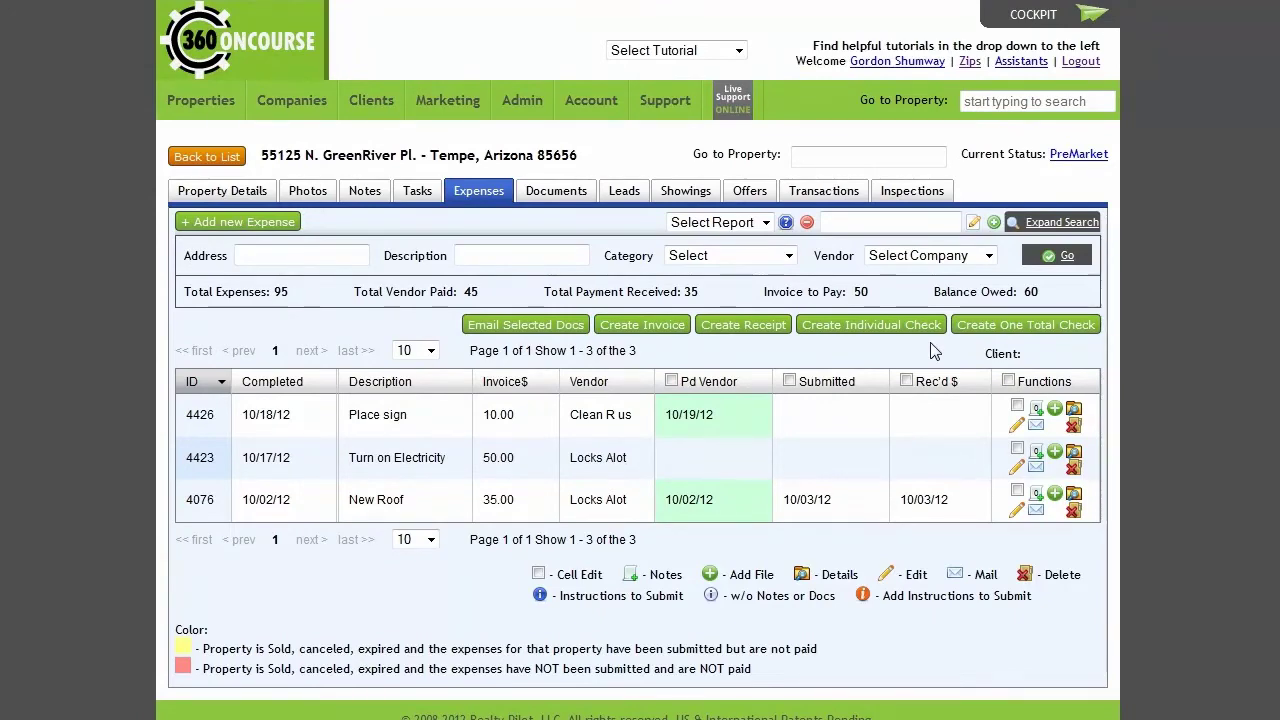
Step: Review the Place sign expense's attached documents, including the void check option on invoice2.pdf and the file upload, and close the window
click(1055, 409)
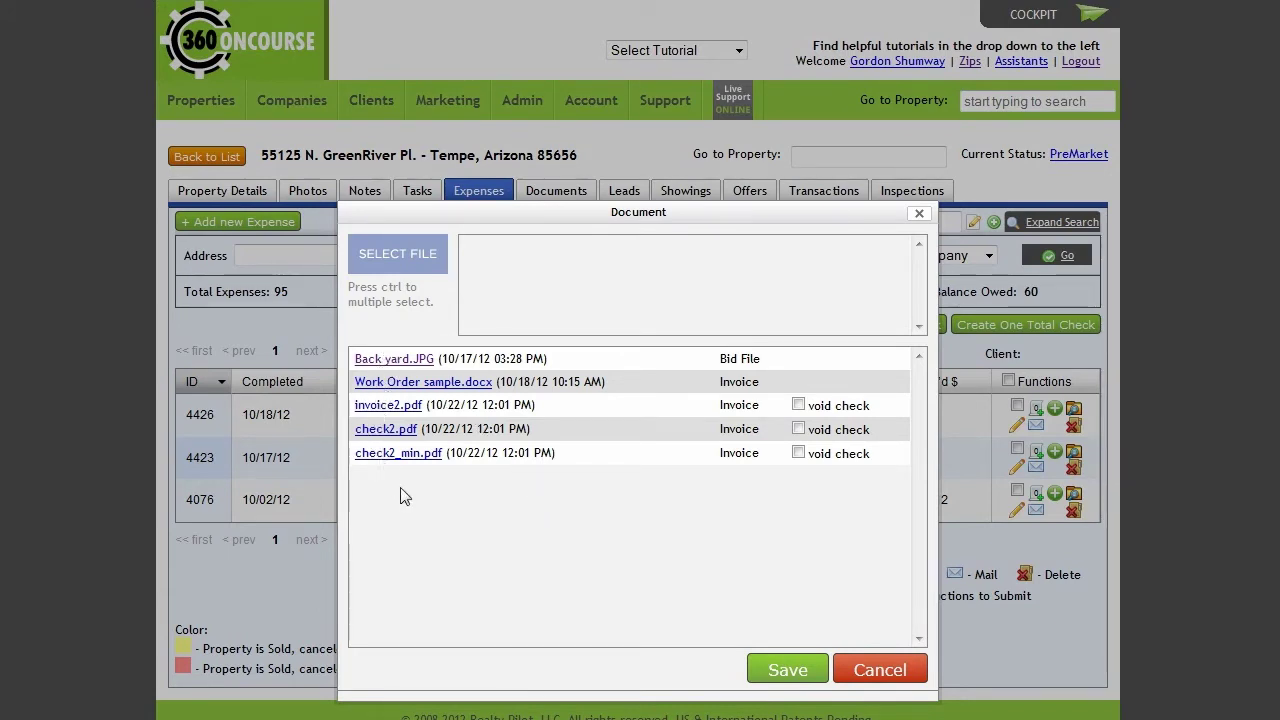
click(798, 405)
click(798, 405)
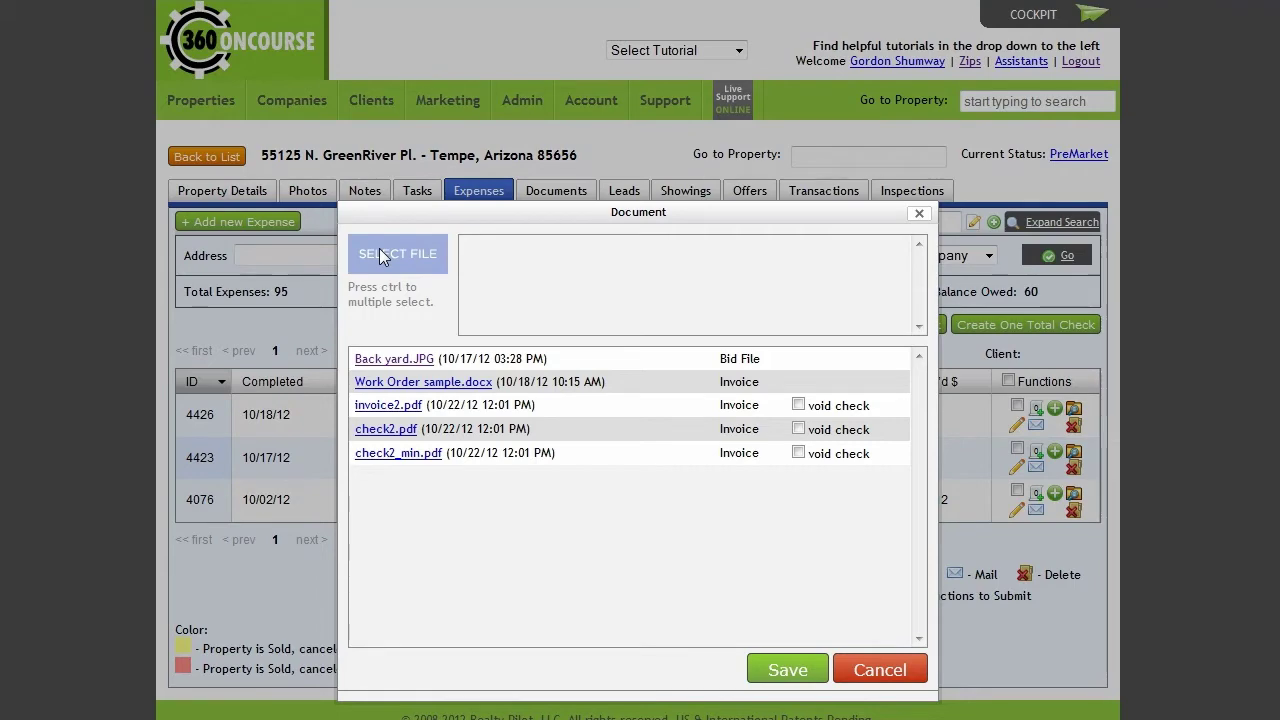
click(379, 255)
click(749, 675)
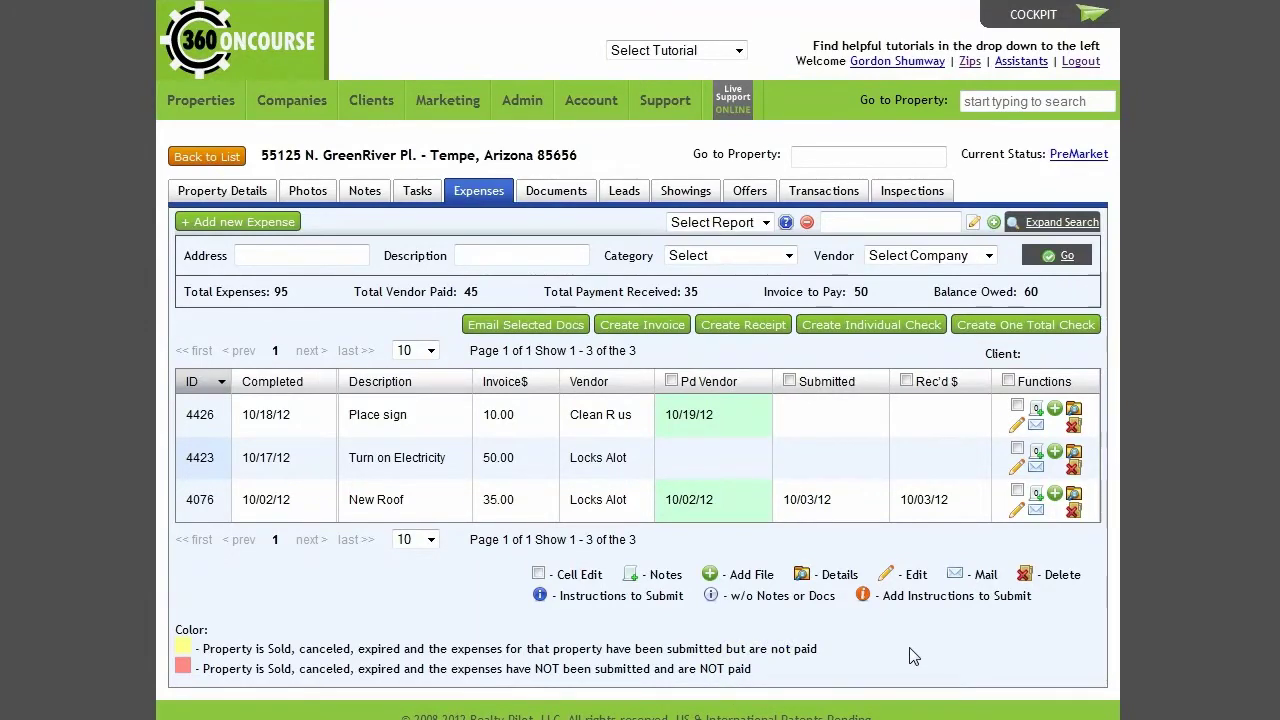
Step: Email documents of the Place sign and Turn on Electricity expenses, attaching Back yard.JPG and Work Order sample.docx, with PDFs combined into a single attachment
click(1017, 408)
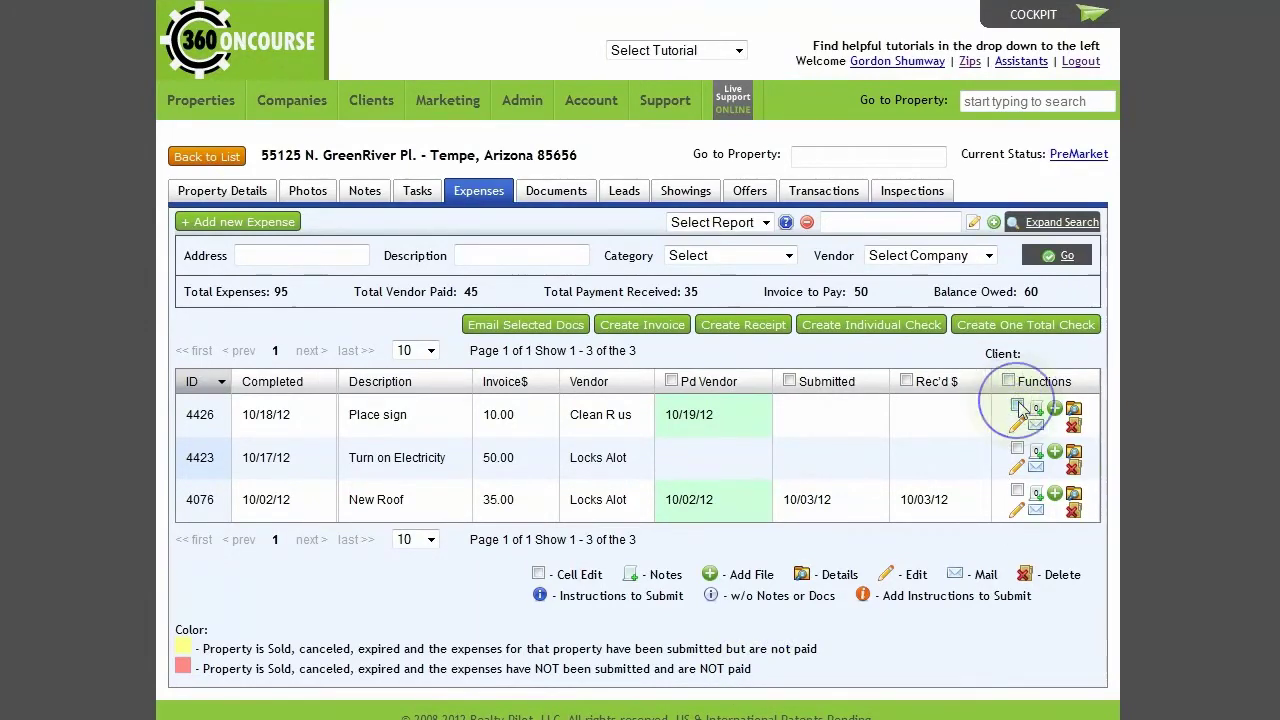
click(1018, 450)
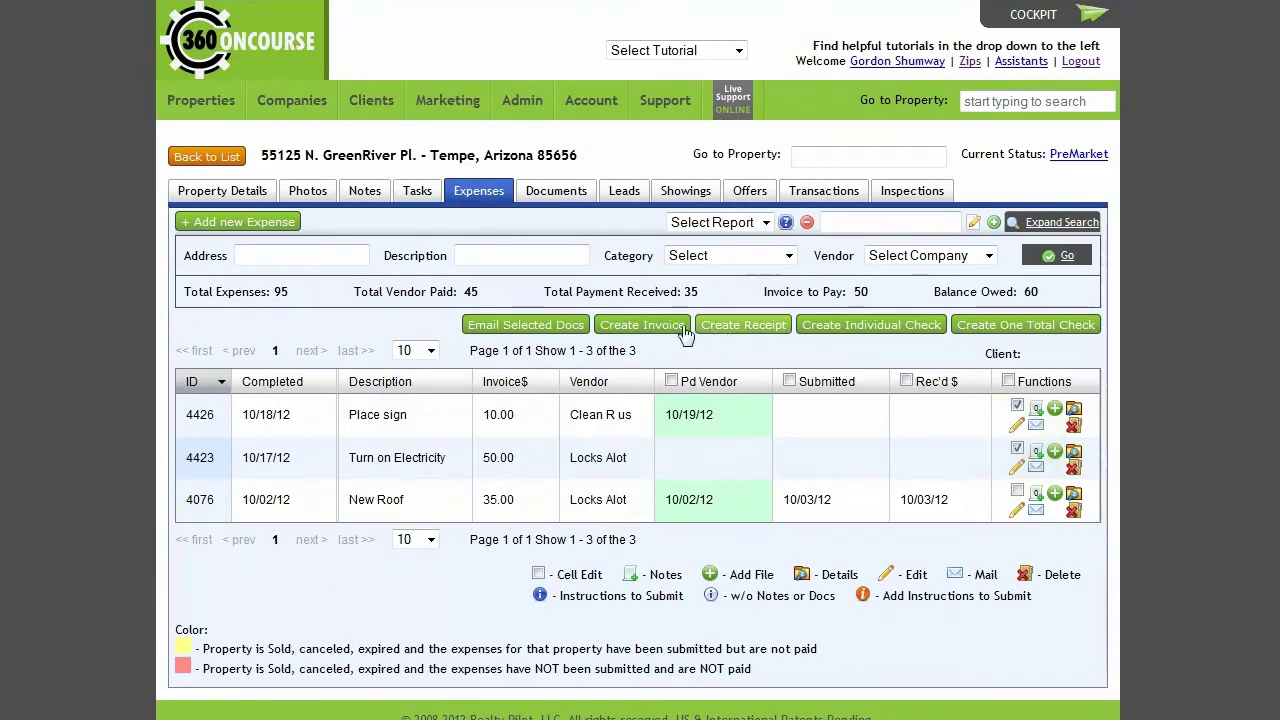
click(515, 324)
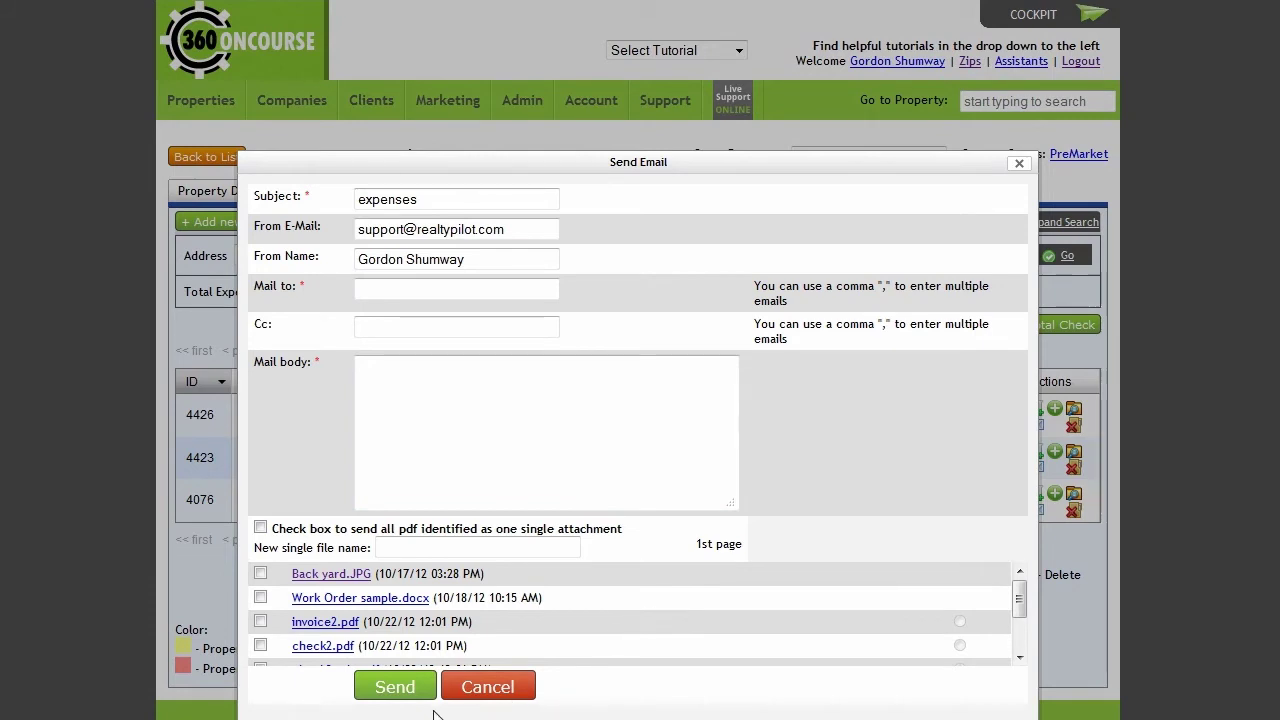
click(261, 574)
click(261, 597)
click(261, 528)
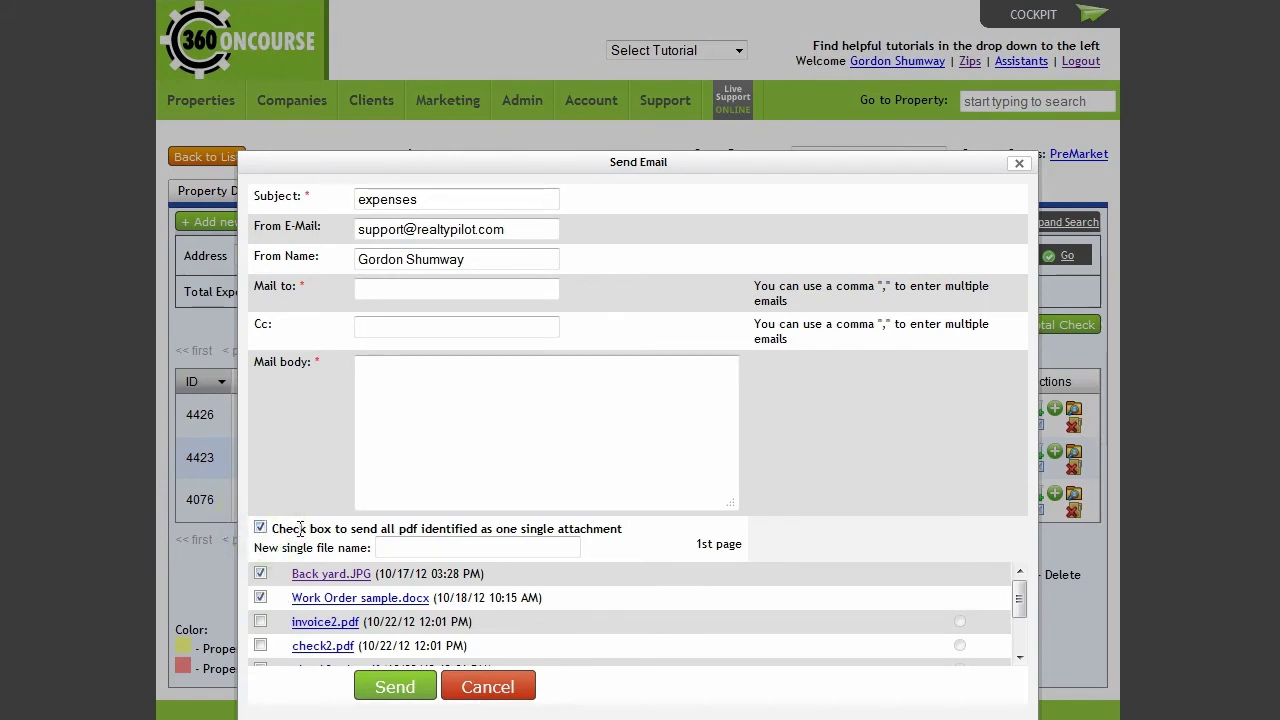
click(425, 547)
click(412, 688)
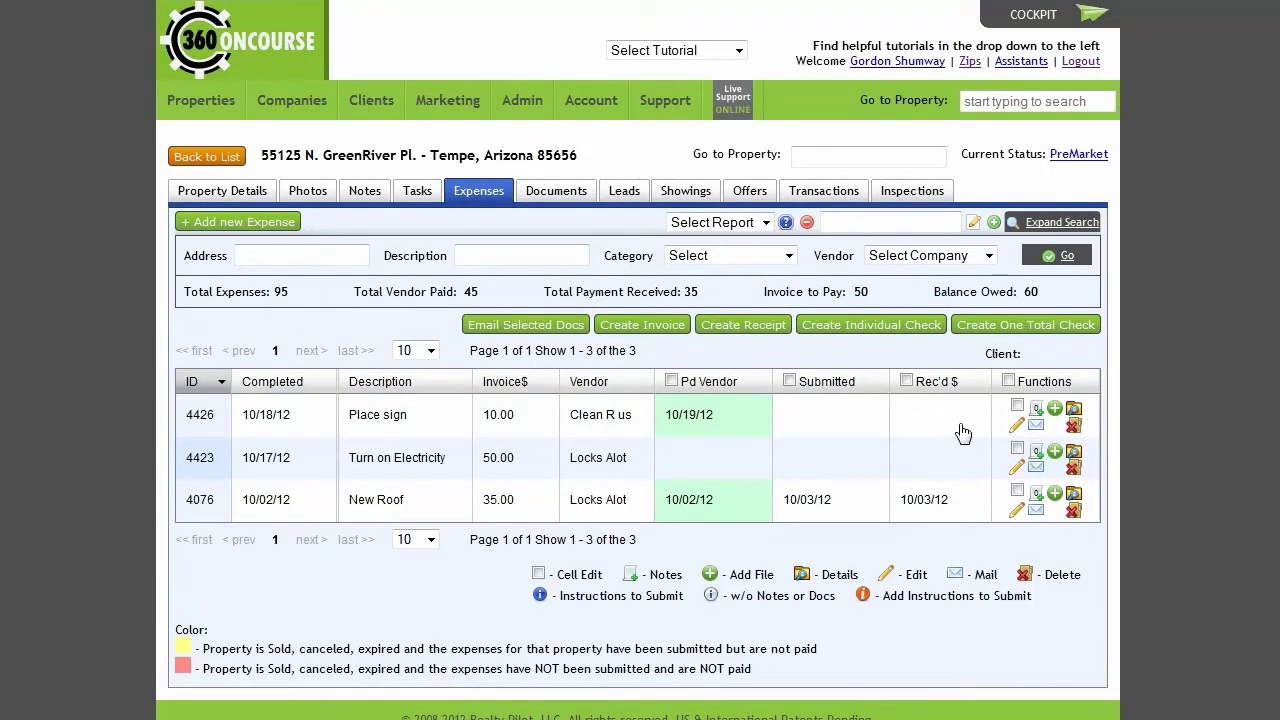
Step: Select all three expenses, set the first one's Submitted date to 10/23/12 and apply that date to the whole column
click(1017, 405)
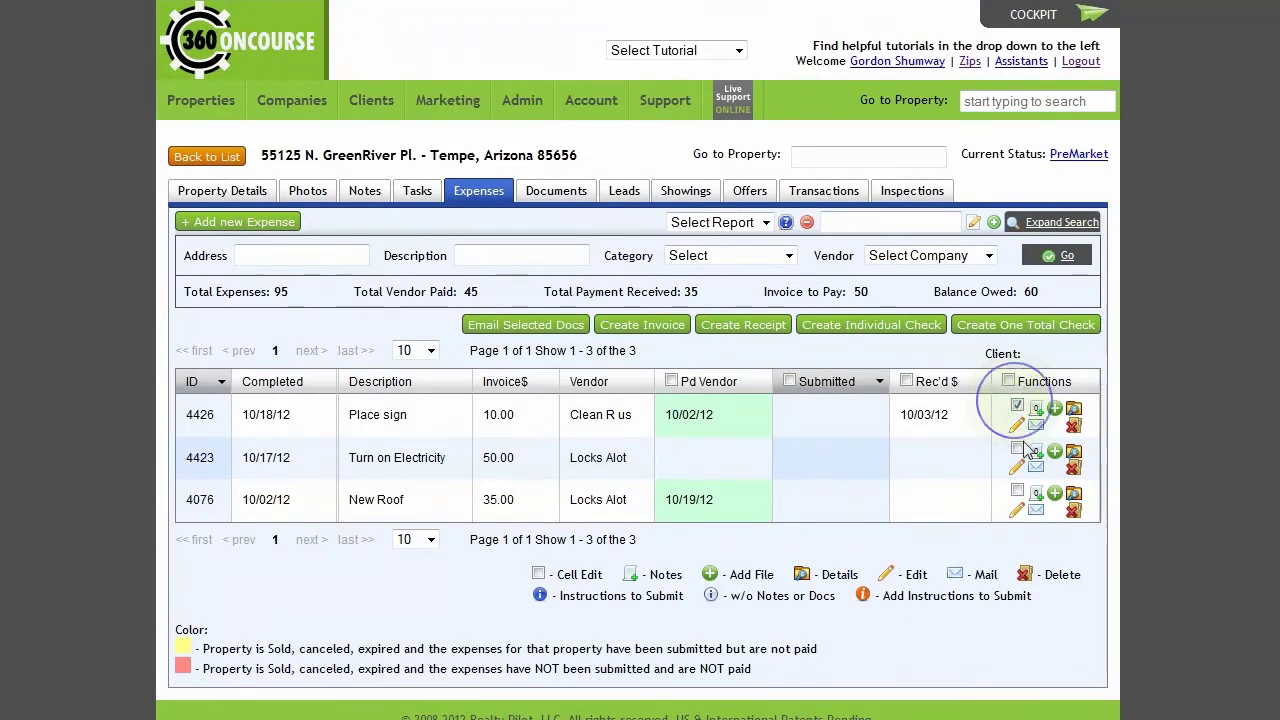
click(1017, 448)
click(1017, 490)
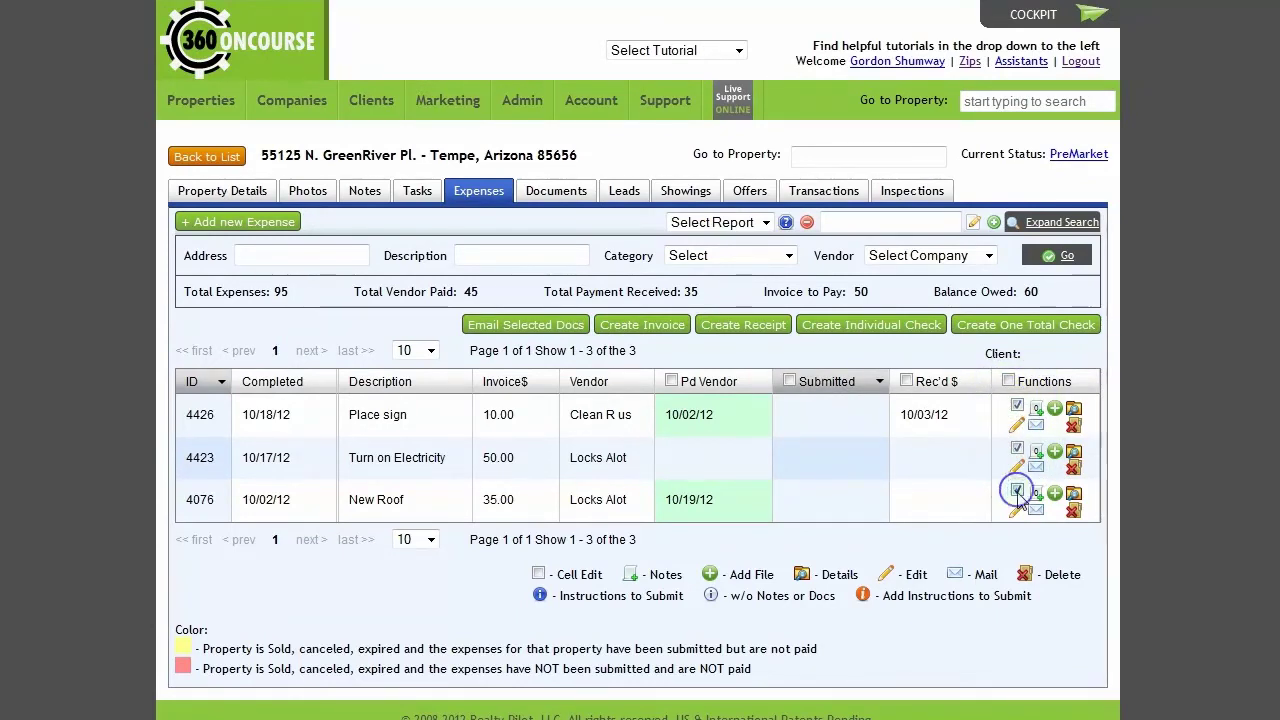
click(822, 410)
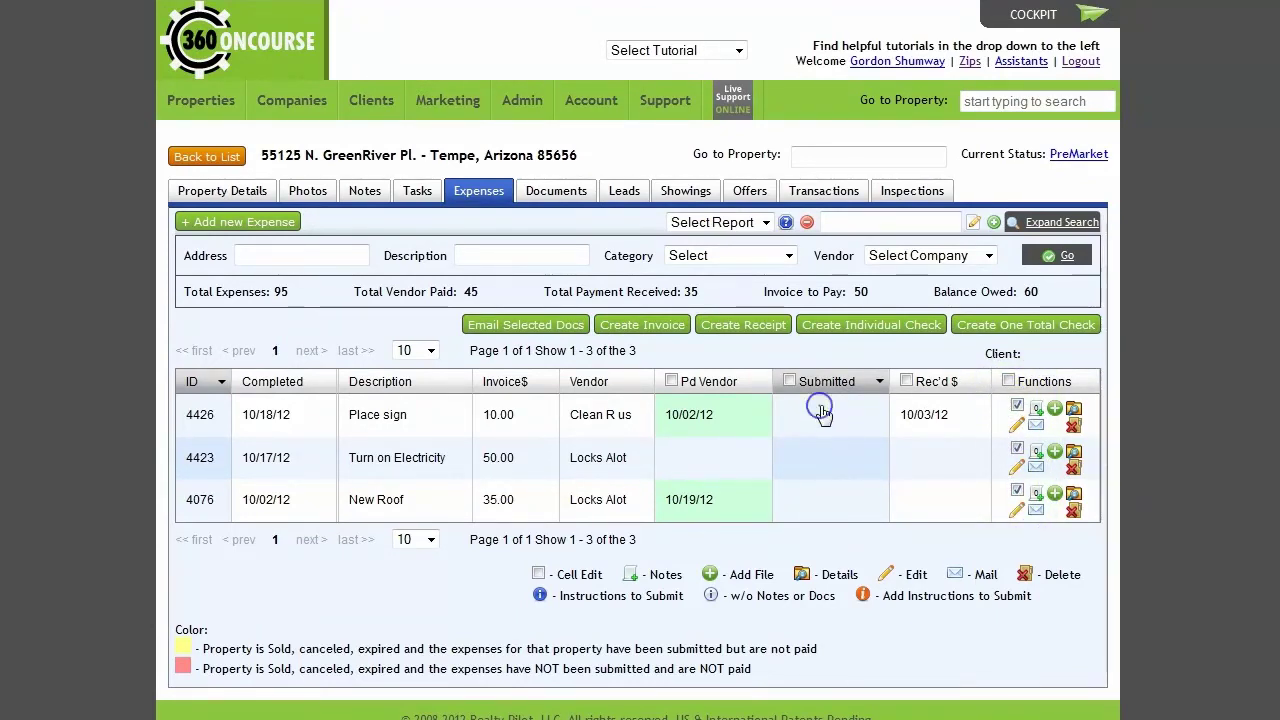
click(883, 647)
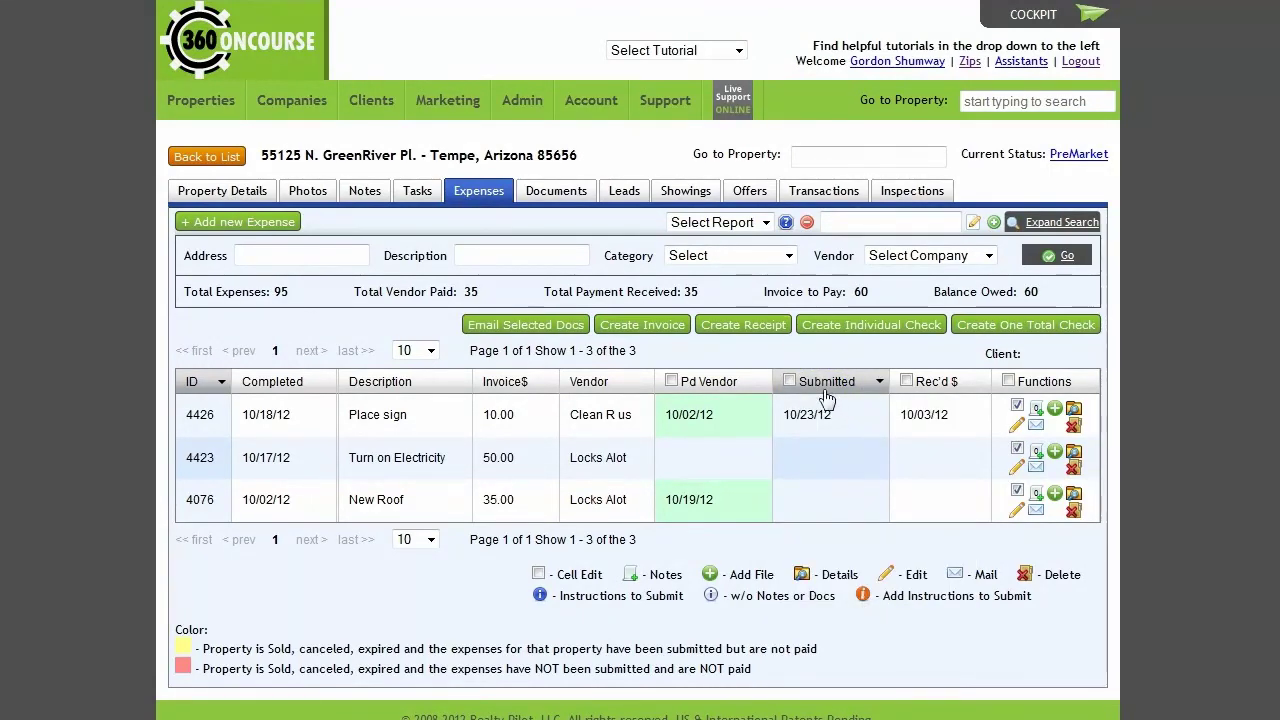
click(790, 383)
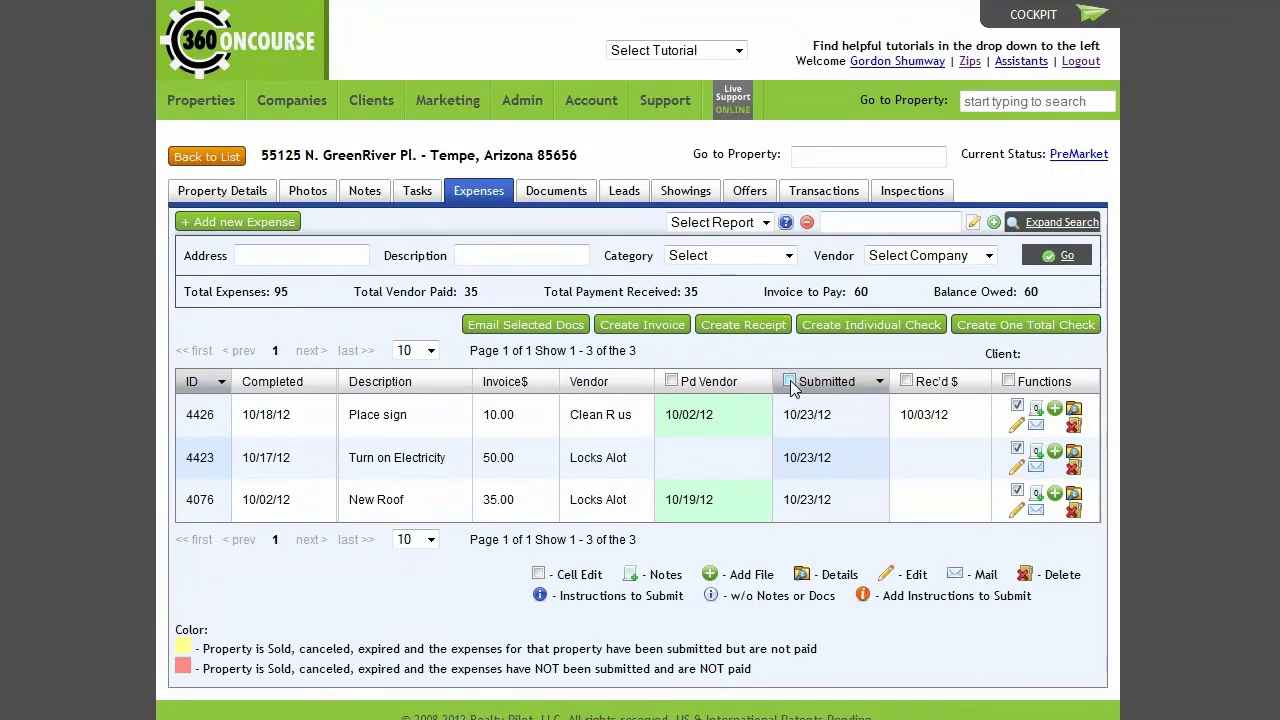